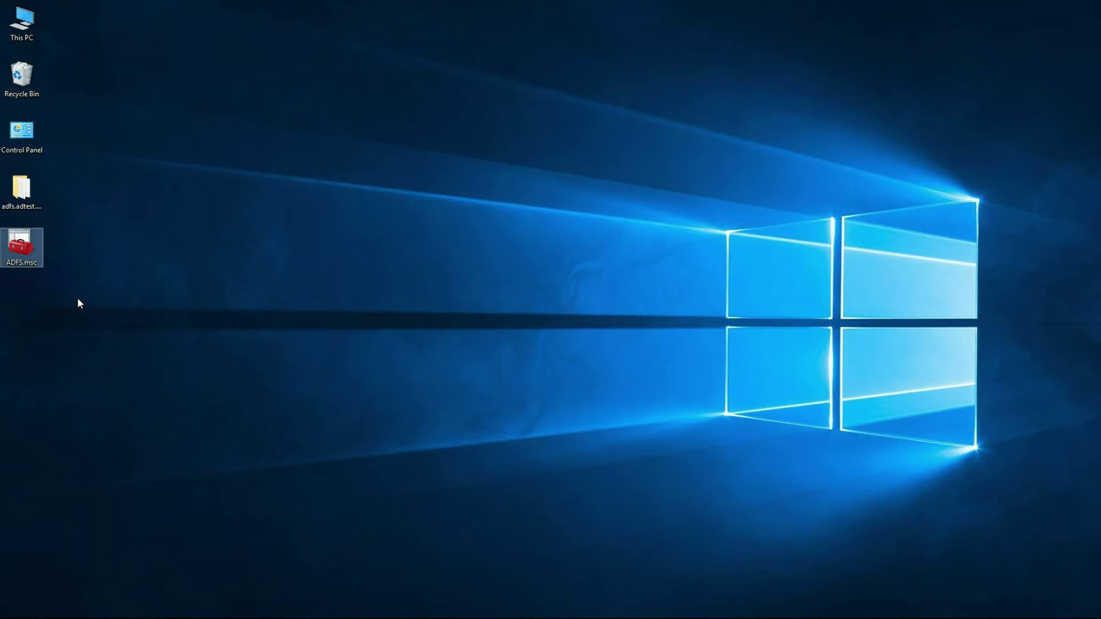
Launch the AD FS console from ADFS.msc and show the Application Groups list.
click(26, 251)
double_click(27, 252)
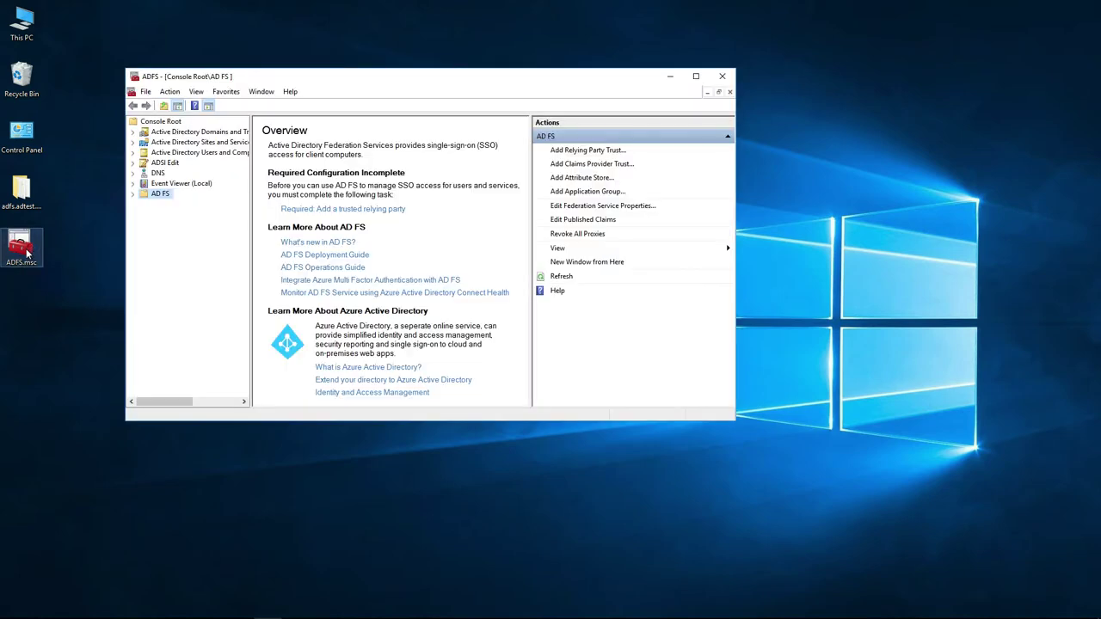
click(133, 194)
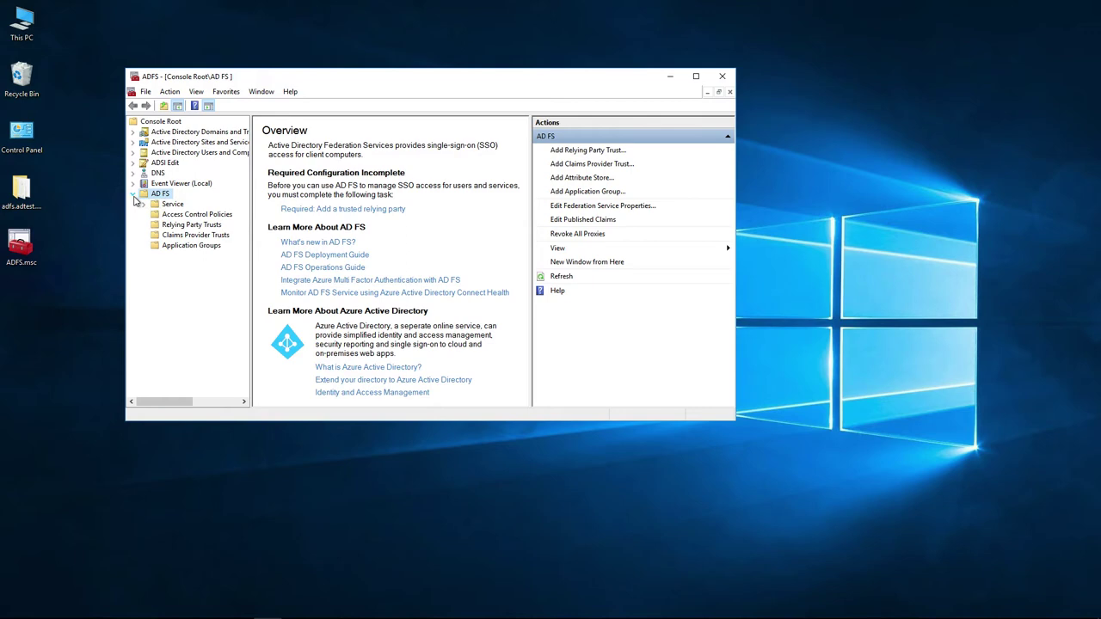
click(177, 247)
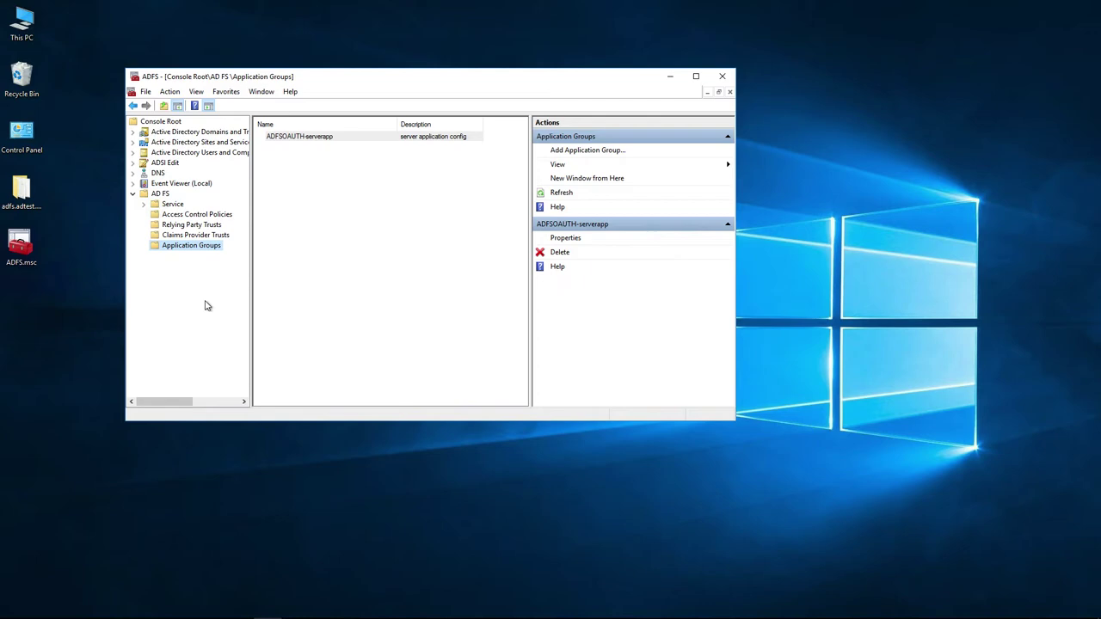
click(207, 306)
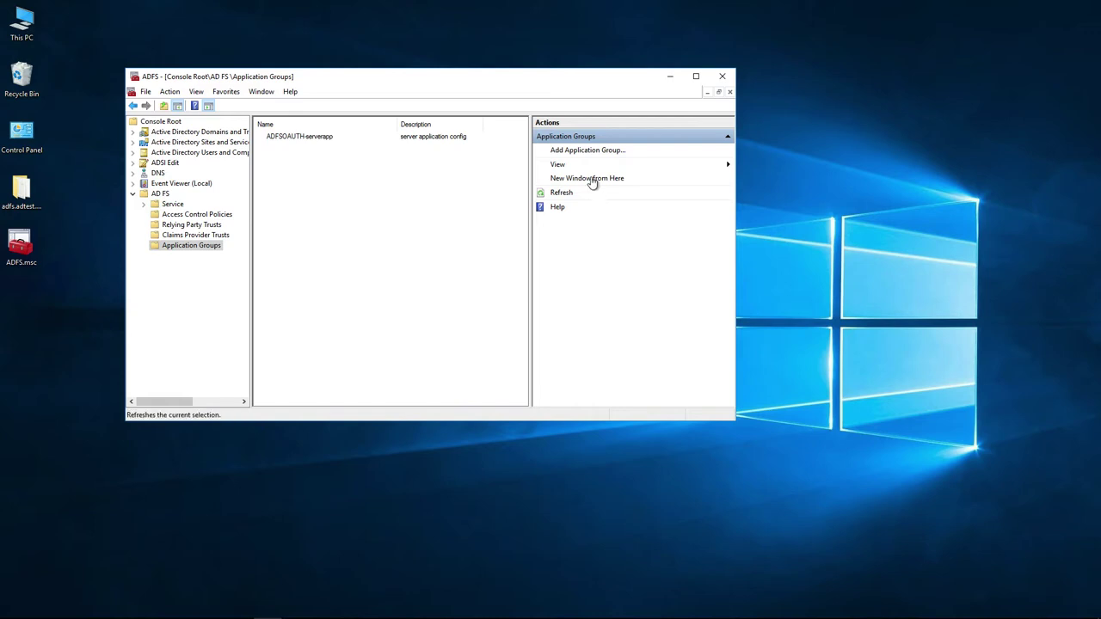
Create group DEMO-SSO, described 'DEMO SSO with GO-Global', using the Server application template.
click(589, 151)
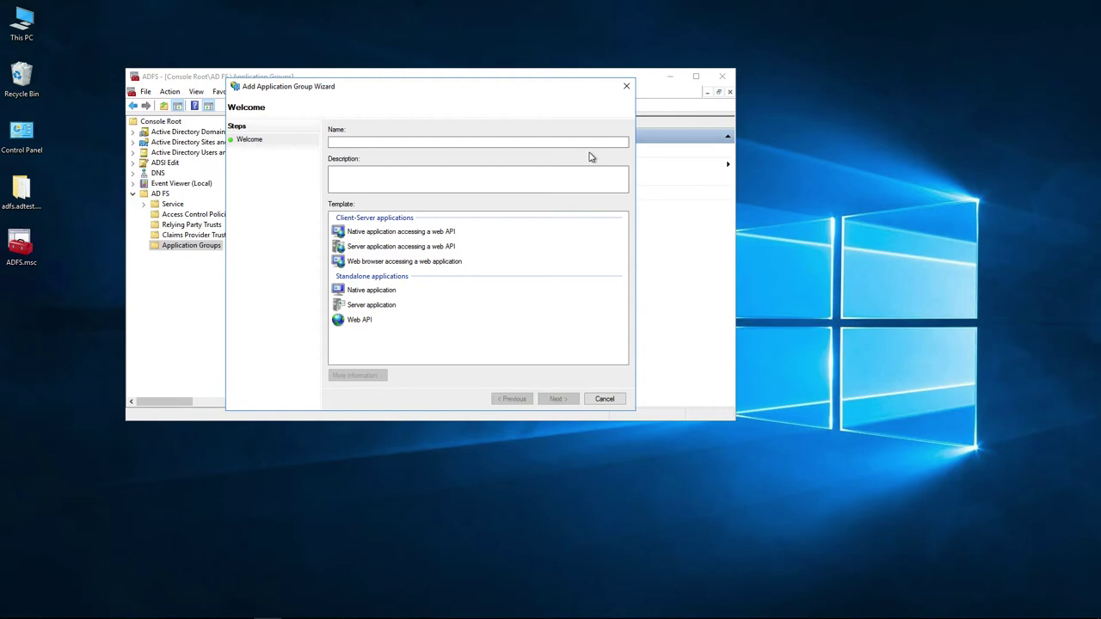
click(557, 144)
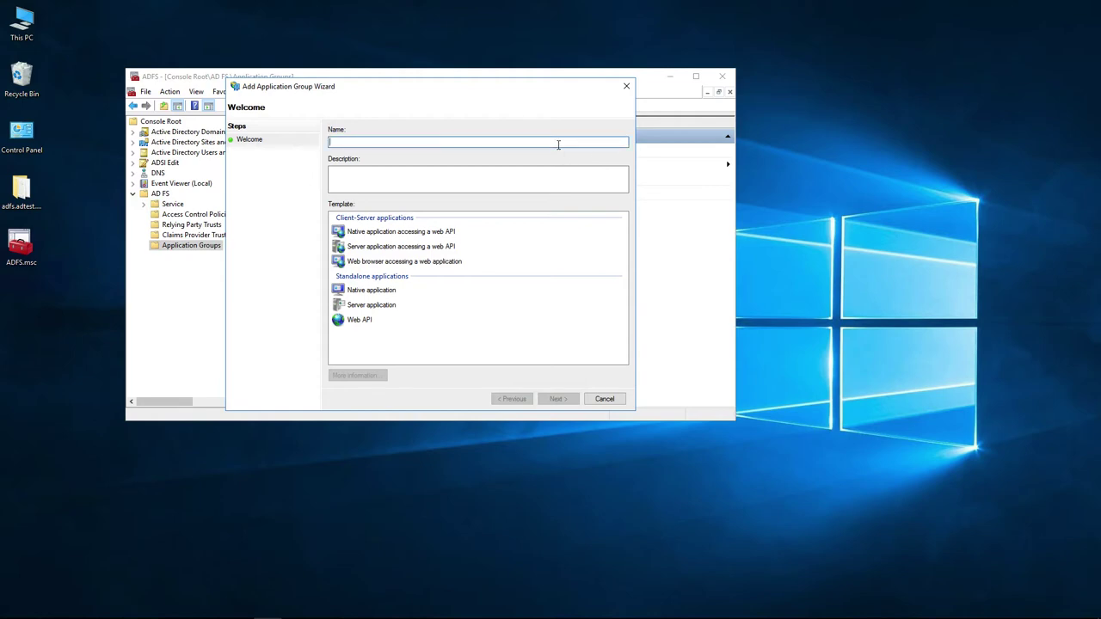
text(DEMO-SSO)
click(494, 172)
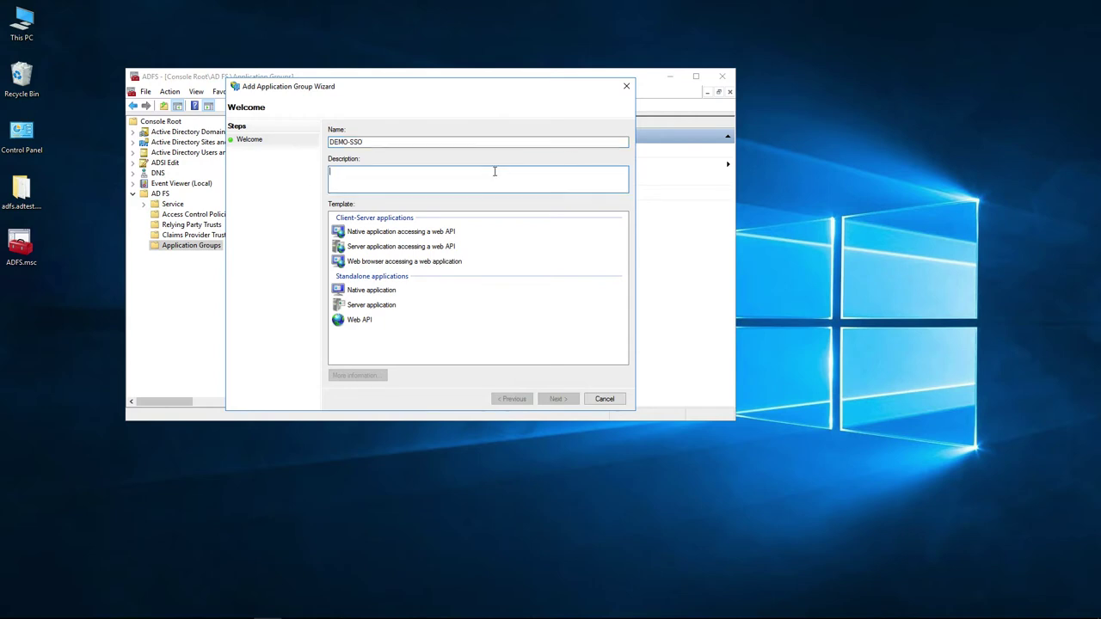
text(DEMO-SSO with GO-Global)
click(430, 174)
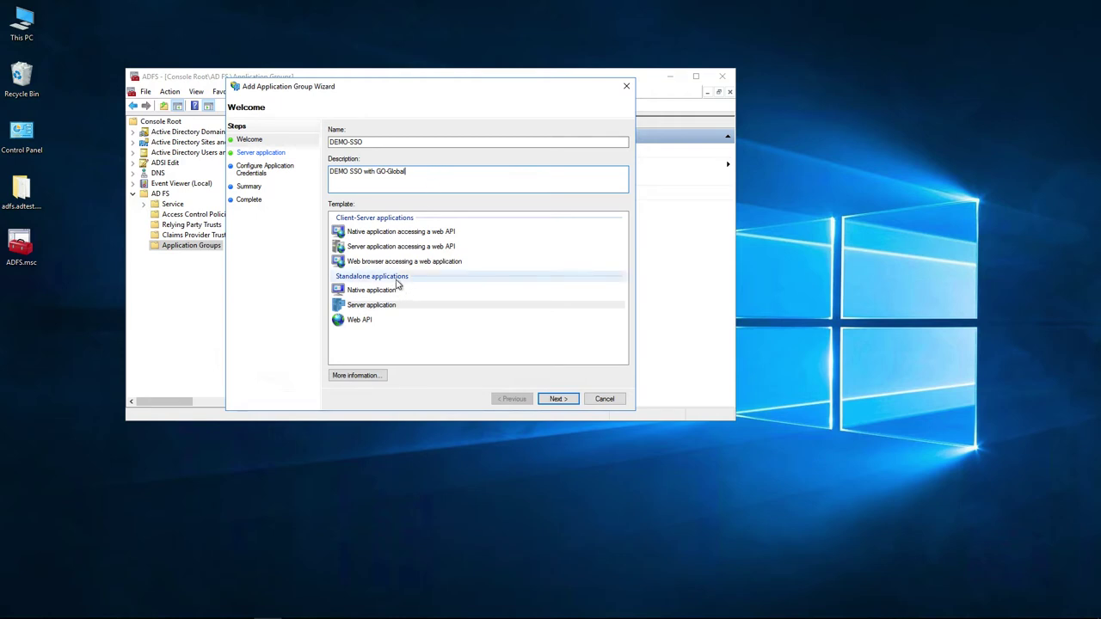
click(376, 306)
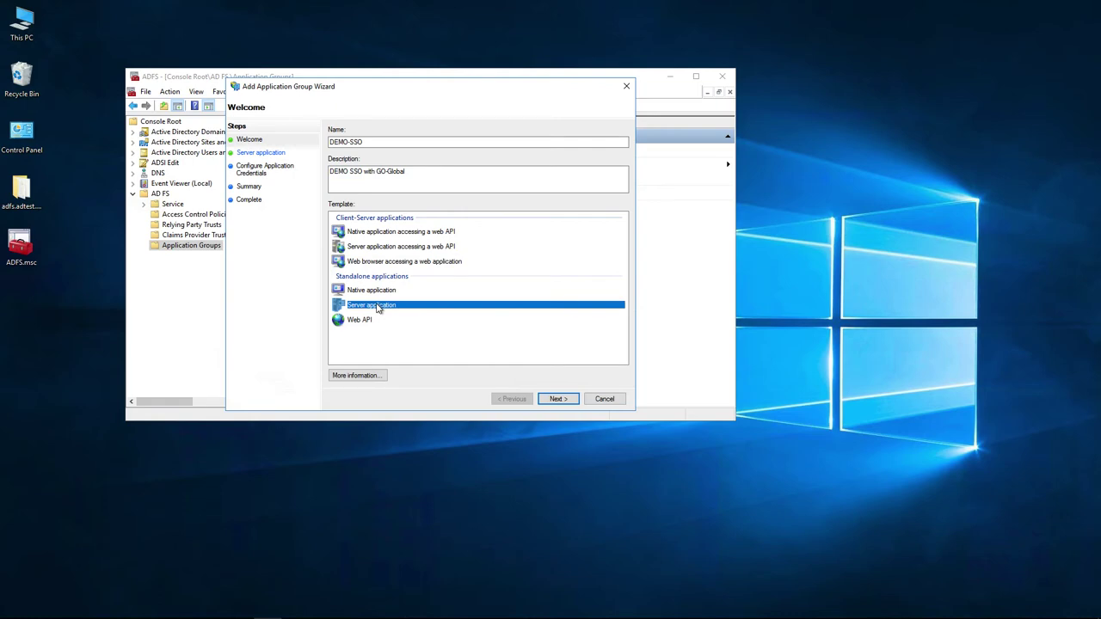
click(542, 399)
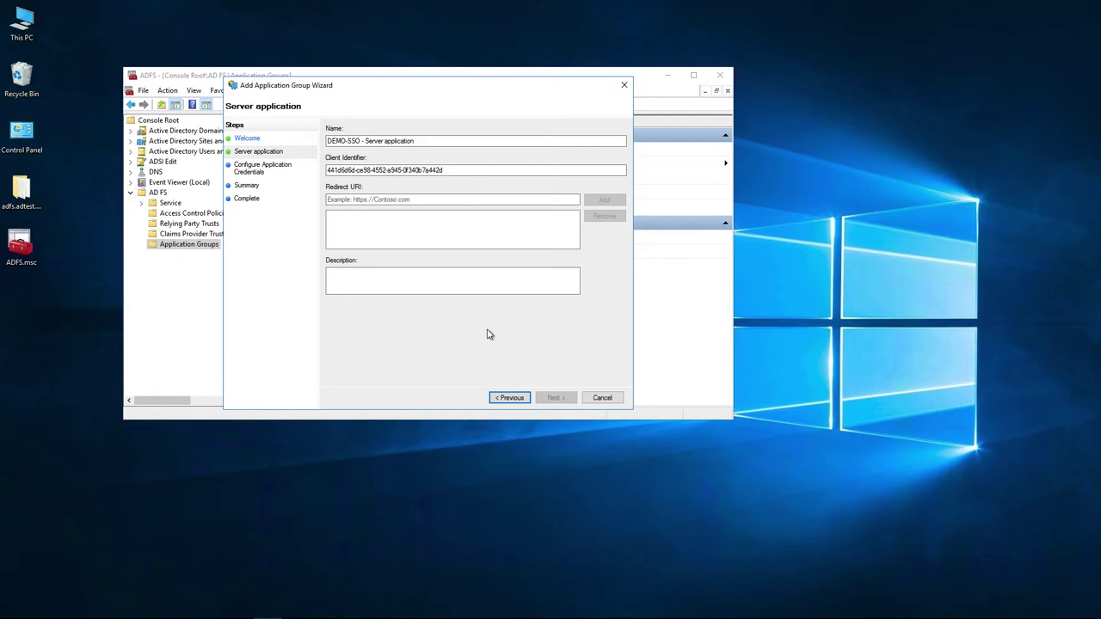
key(Tab)
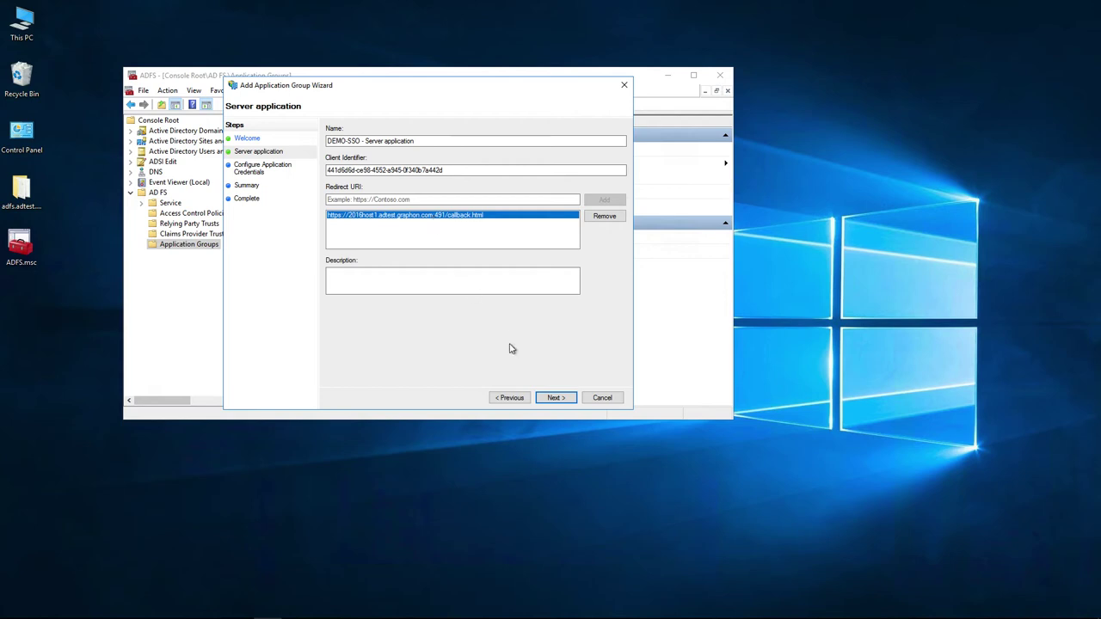
click(555, 397)
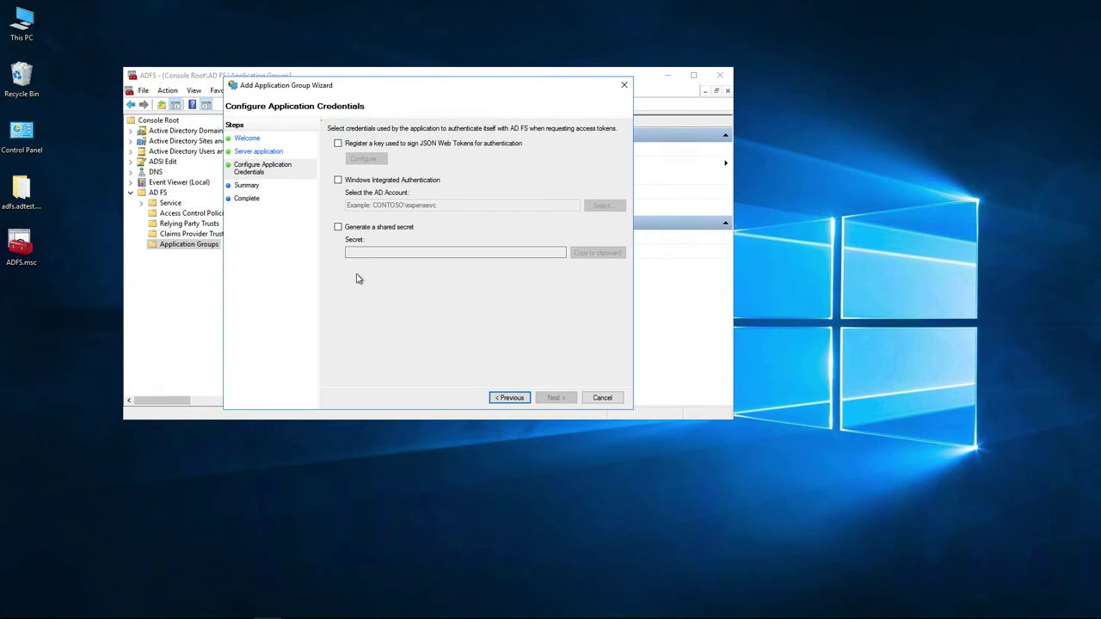
Generate a shared secret for the server application and copy it to the clipboard.
click(338, 228)
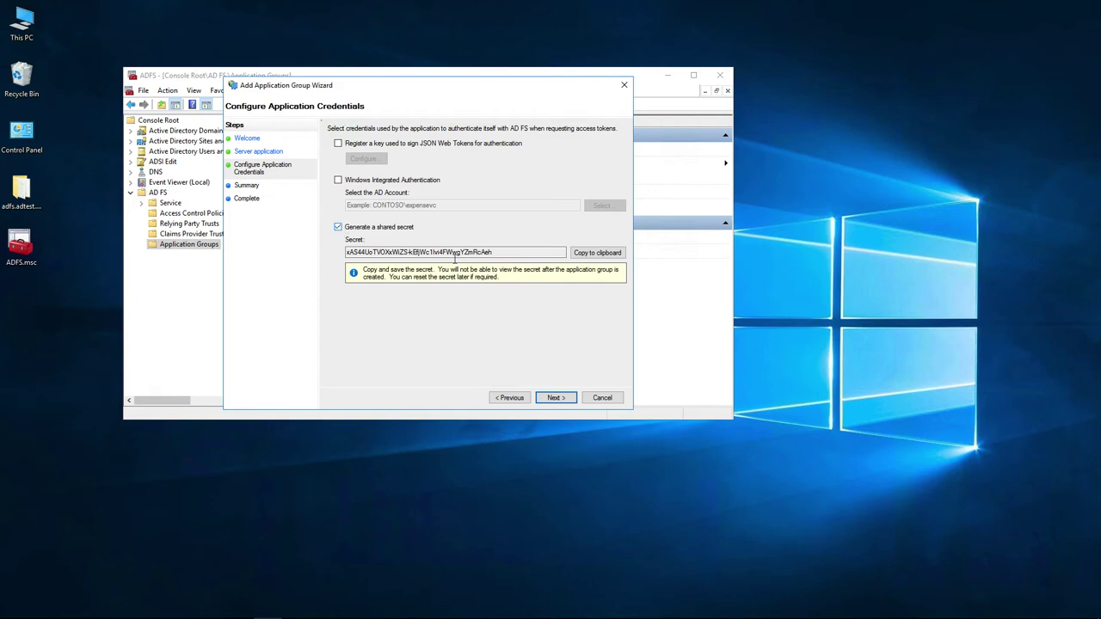
click(606, 254)
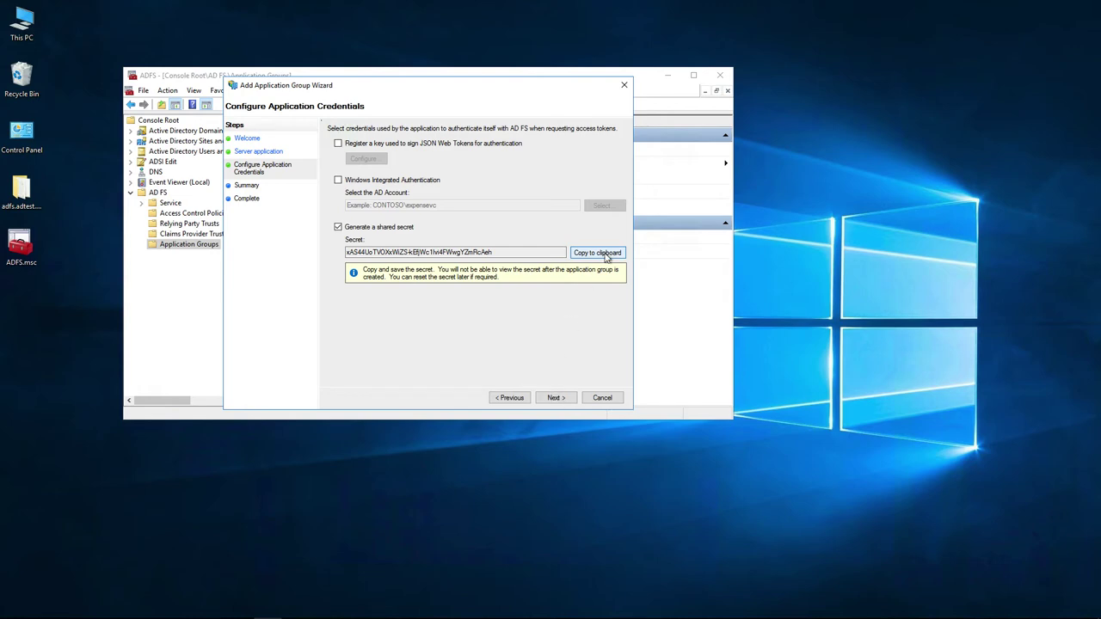
click(555, 398)
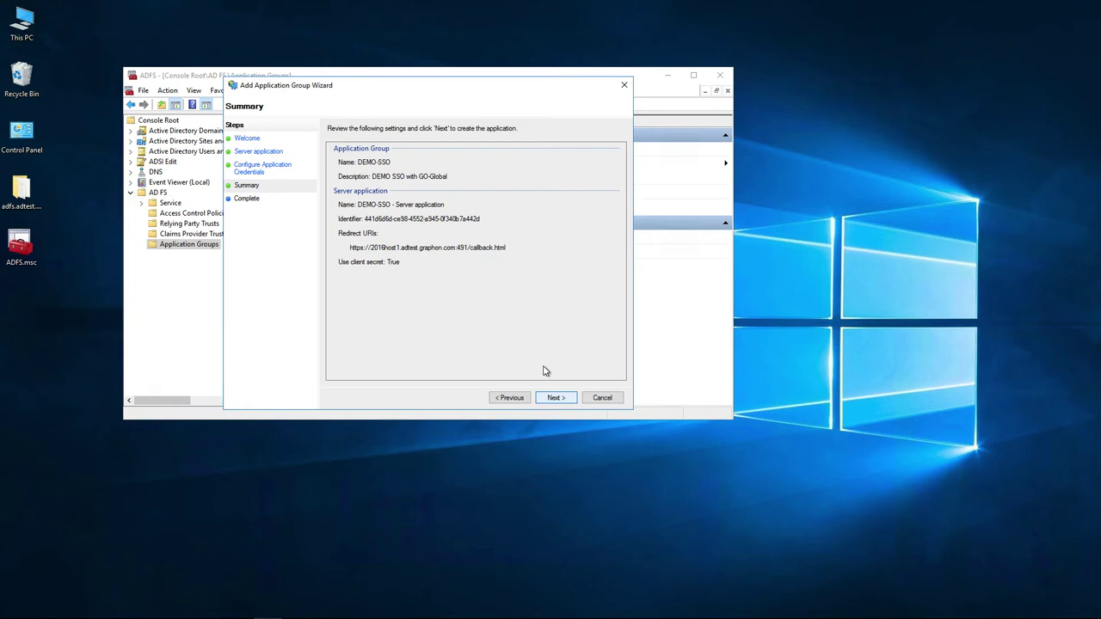
Confirm the summary to create DEMO-SSO, then close the completed wizard.
click(555, 398)
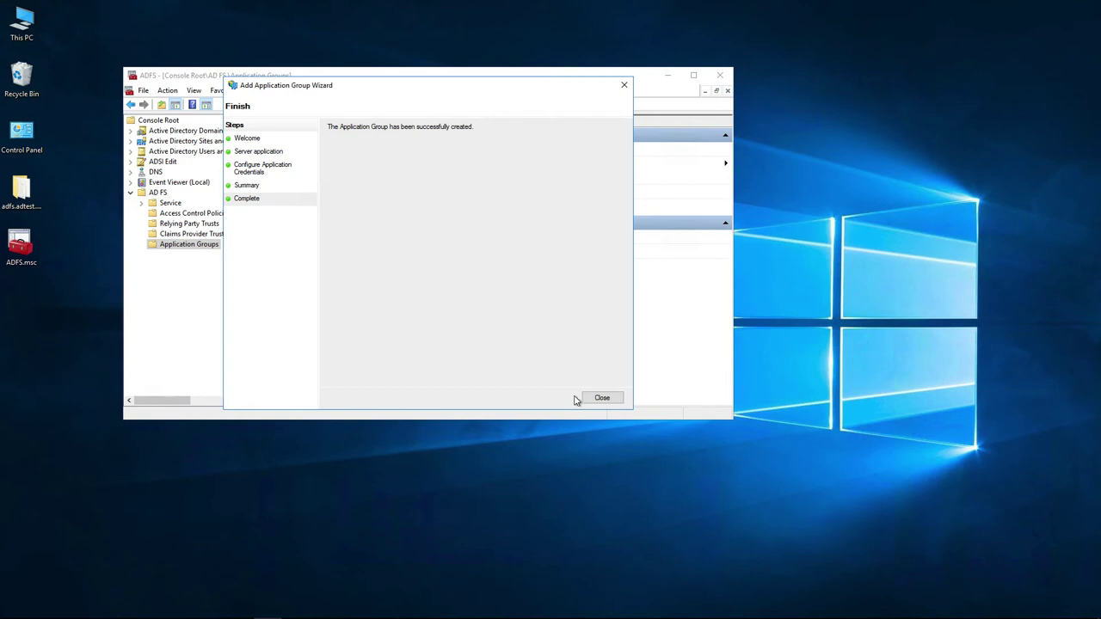
click(594, 398)
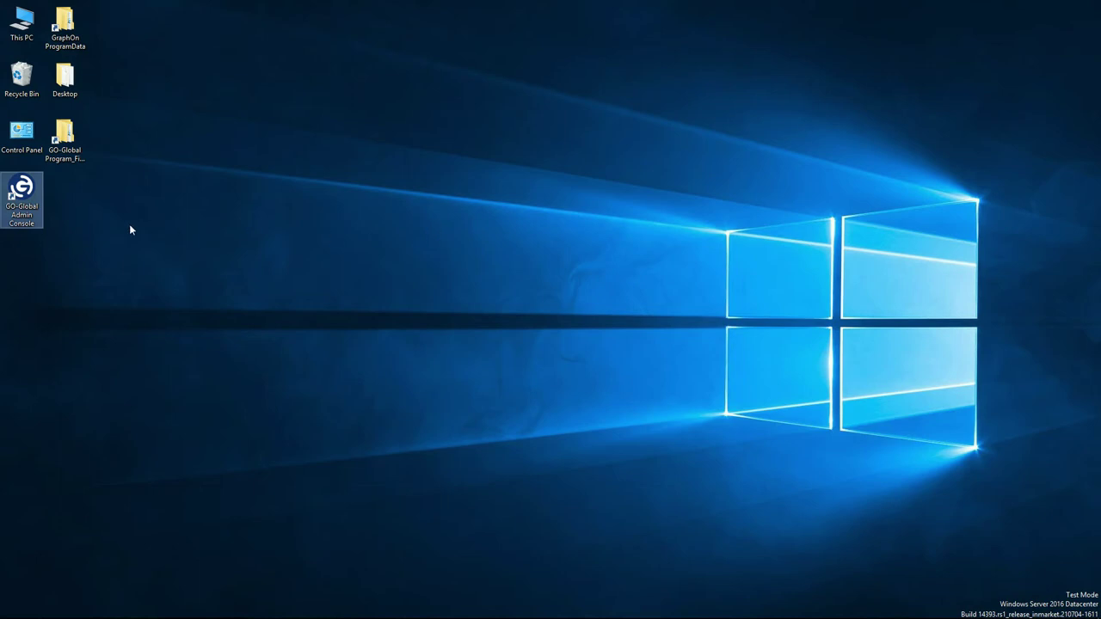
Launch GO-Global Admin Console and open Tools > Host Options on the Authentication tab.
double_click(29, 203)
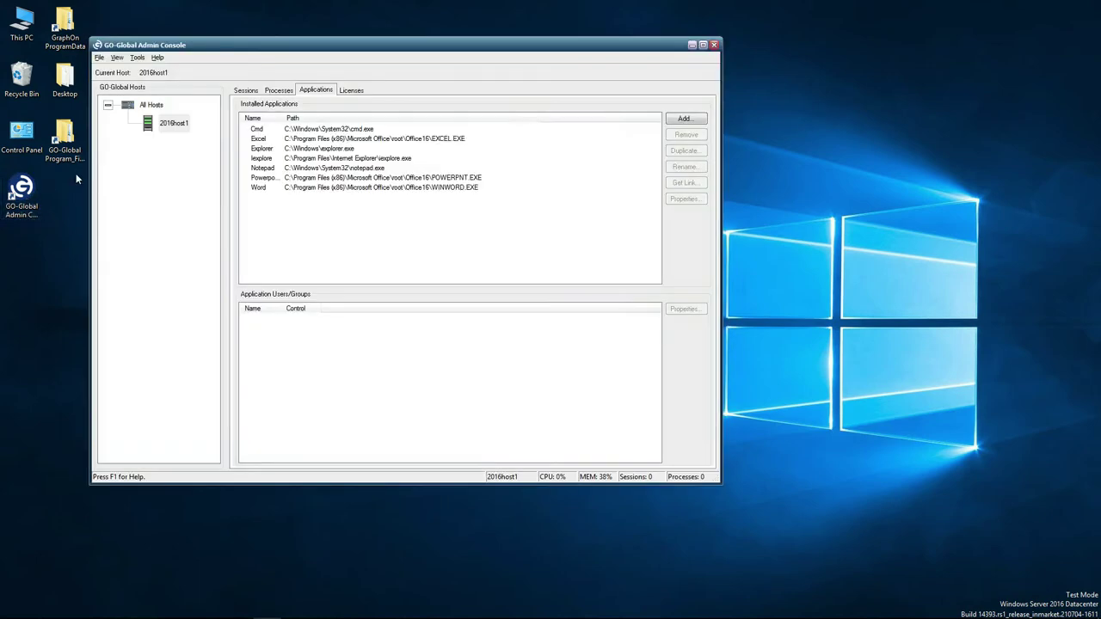
click(137, 57)
click(172, 147)
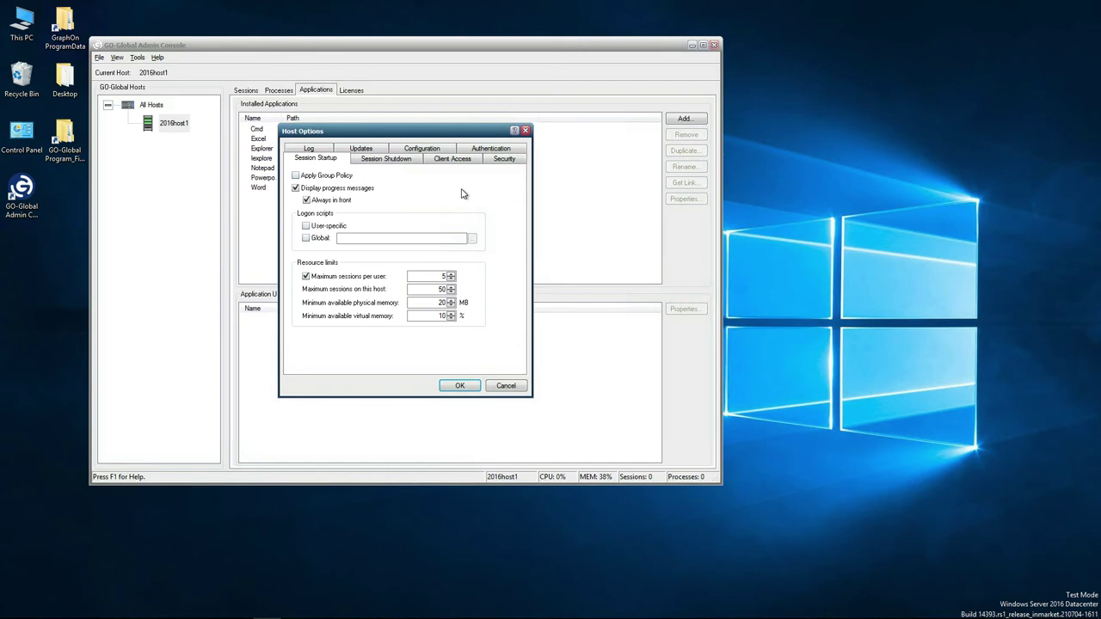
click(478, 150)
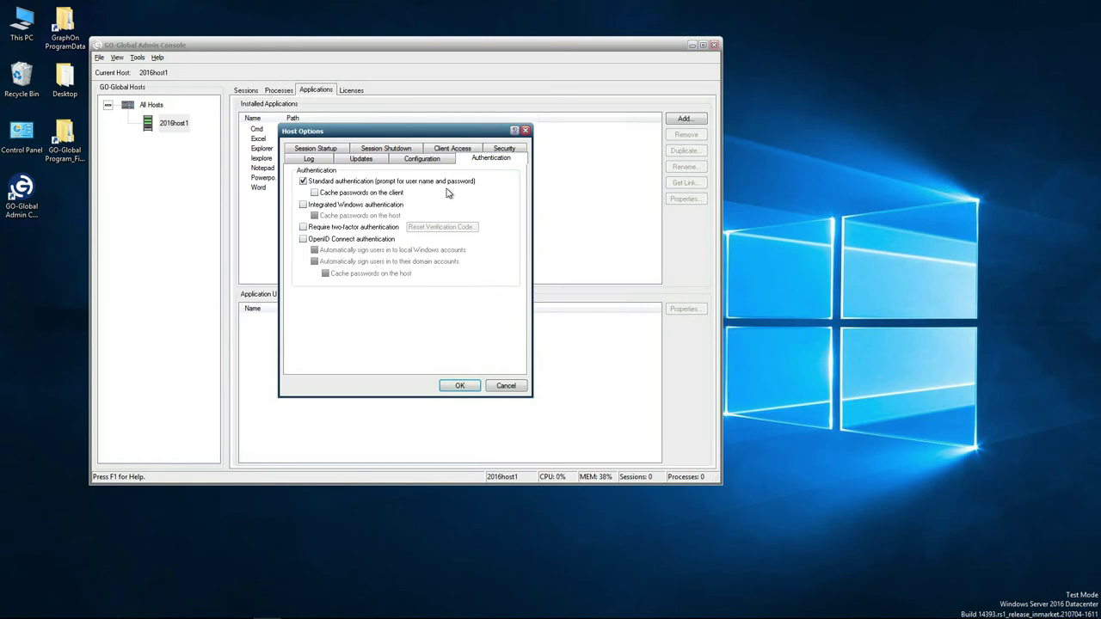
Enable OpenID Connect, disable Standard authentication, and turn on domain sign-in and password caching.
click(303, 240)
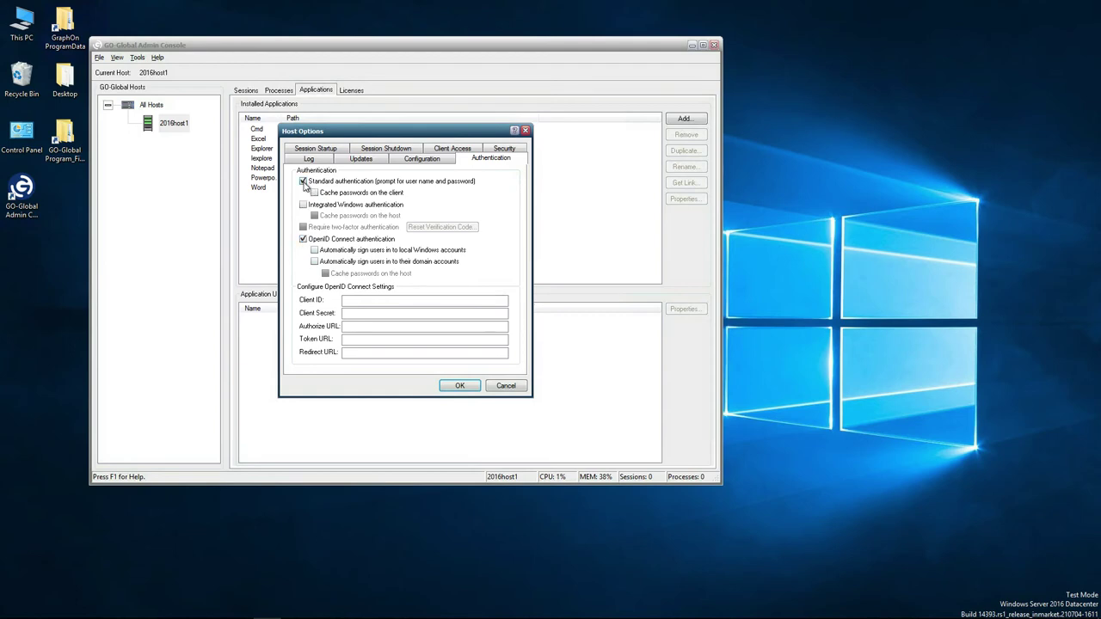
click(303, 182)
click(315, 261)
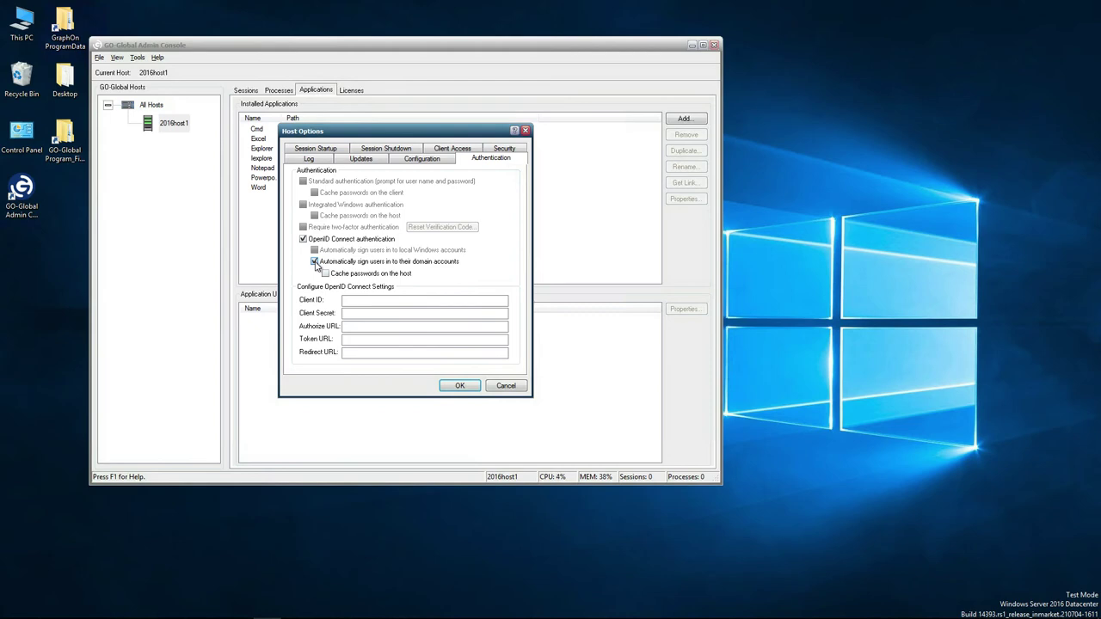
click(325, 273)
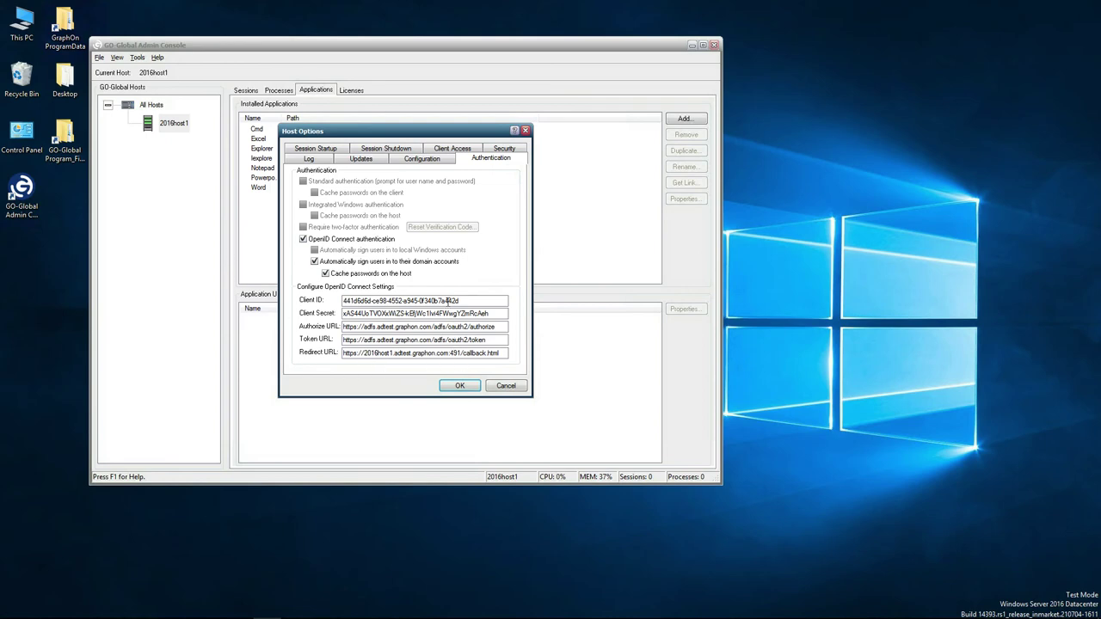
Switch to the Security tab to review TLS on port 491 with 256-bit AES.
click(494, 149)
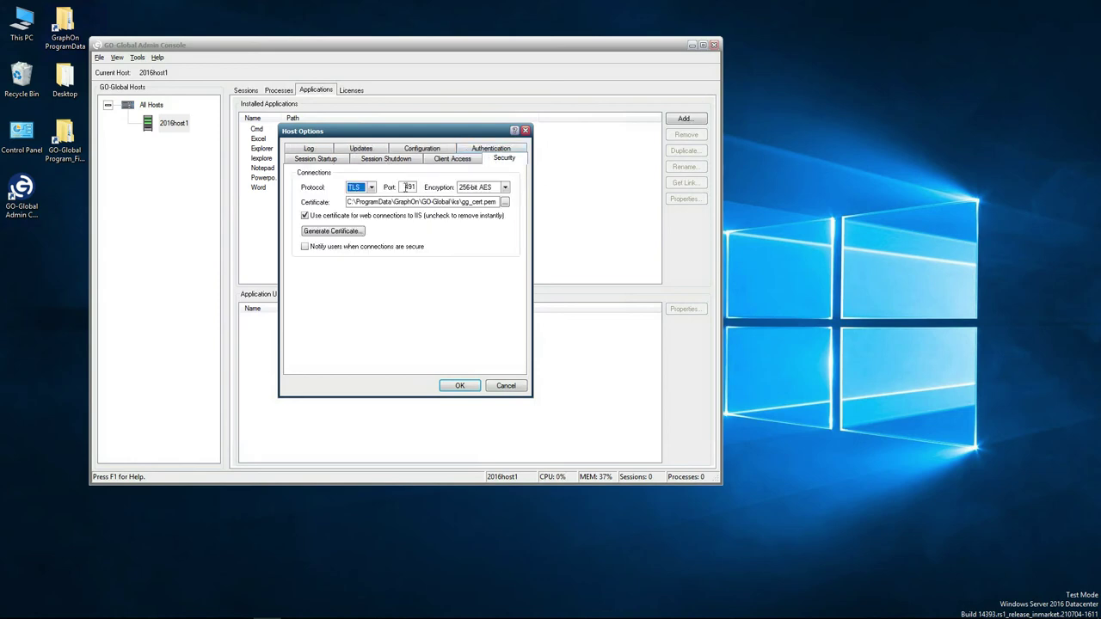
Return to the Authentication tab to confirm the OpenID Connect settings.
click(489, 150)
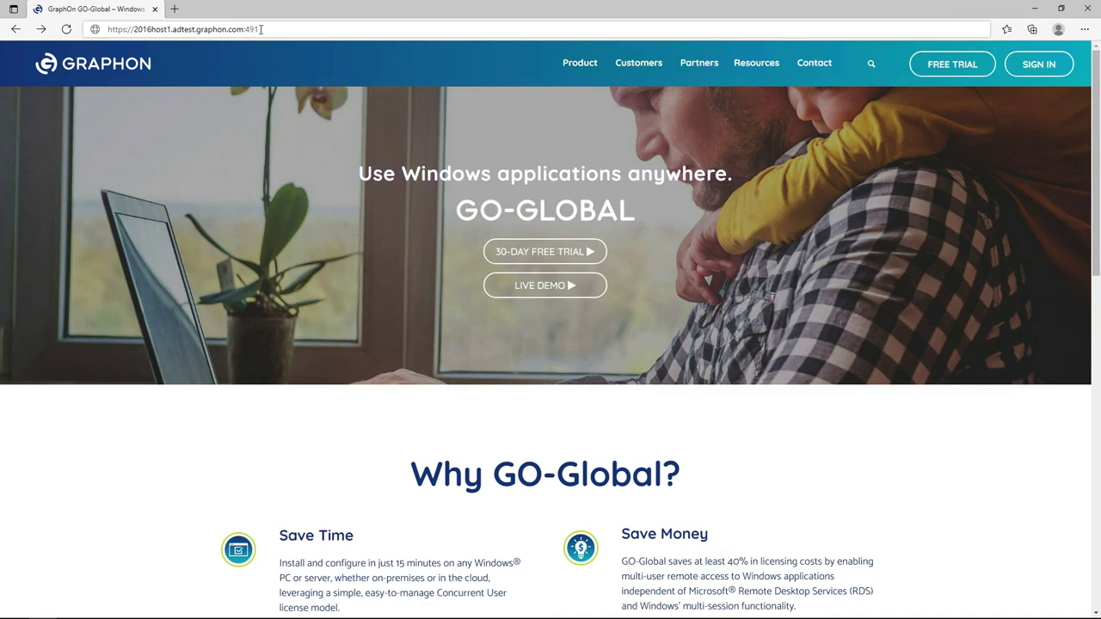
Reload the GO-Global host address and sign in to AD FS with the test account's e-mail and password.
click(260, 29)
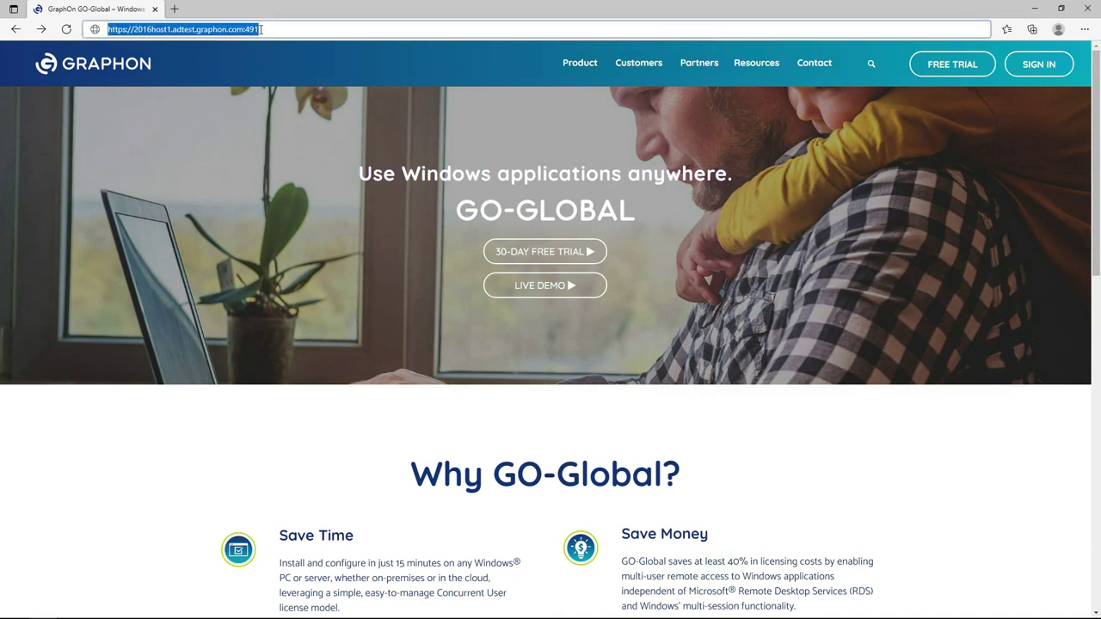
key(Return)
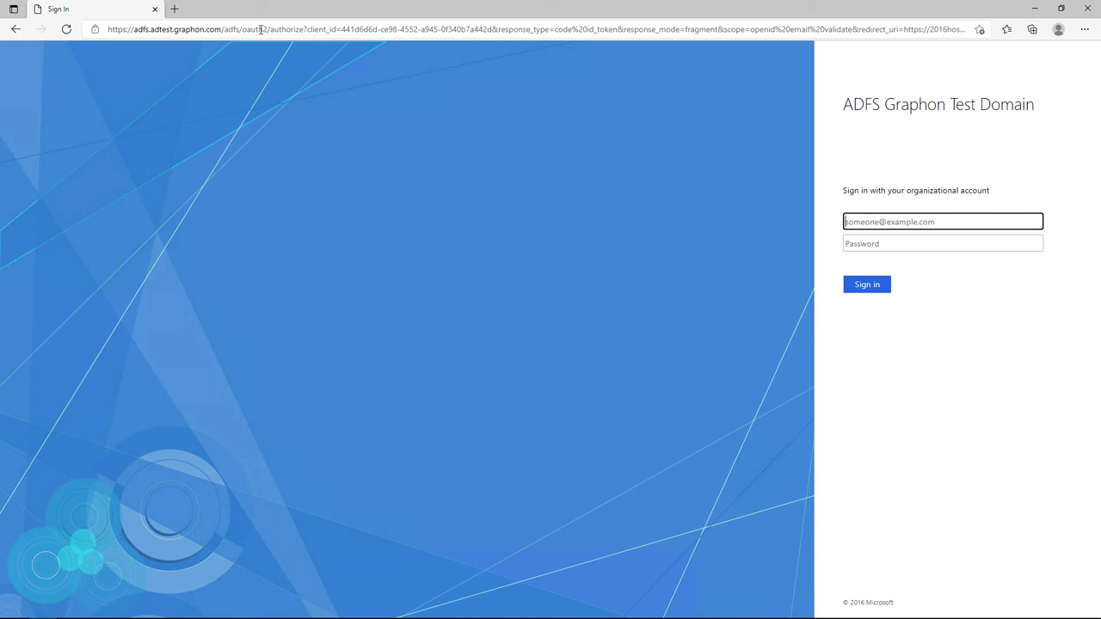
key(Tab)
text(••••••••••••)
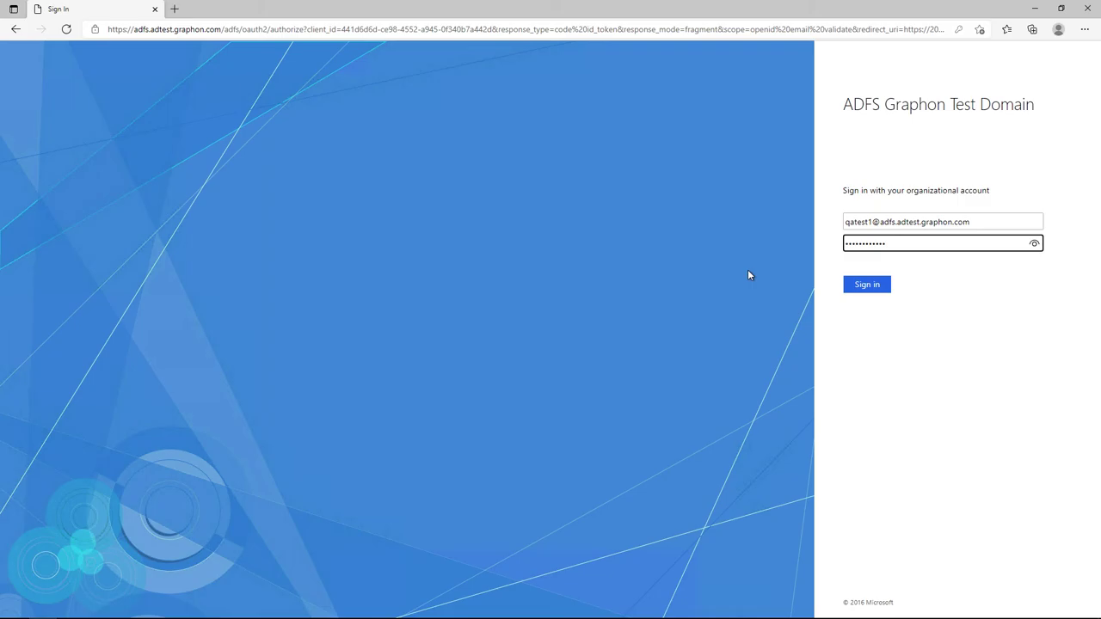
click(857, 288)
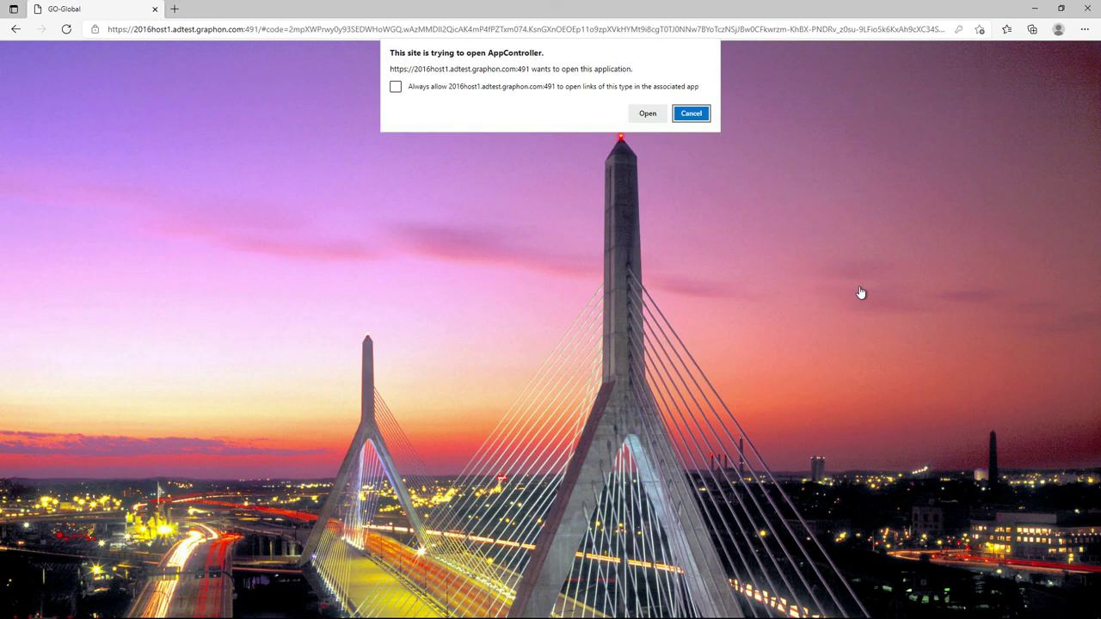
Always allow the app controller to open, then launch PowerPoint from the 2016HOST1 application list.
click(394, 87)
click(646, 115)
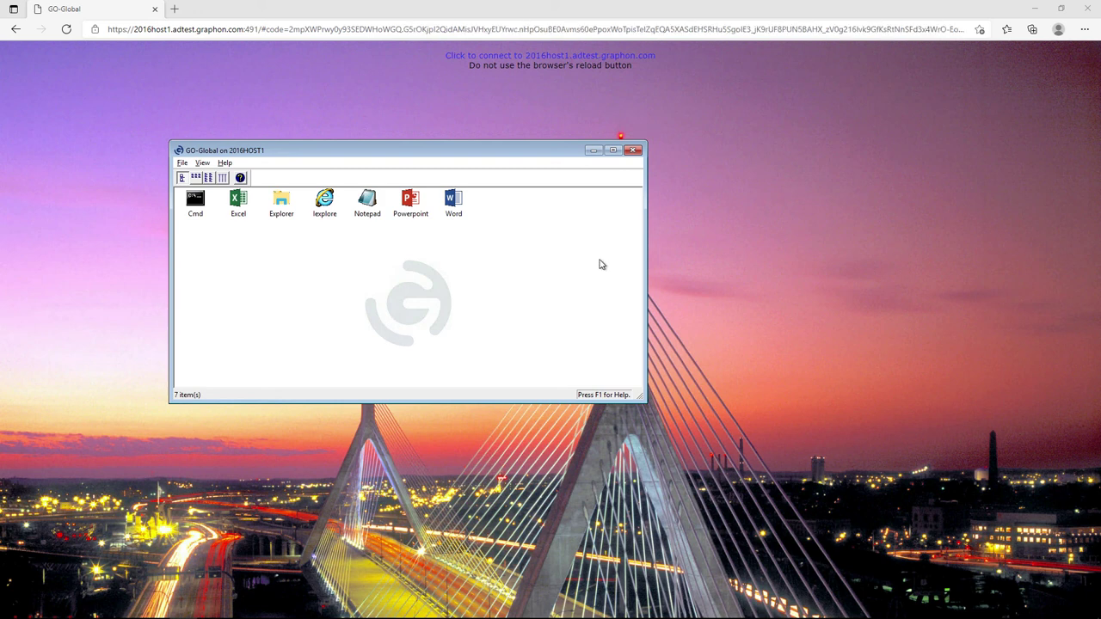
double_click(419, 209)
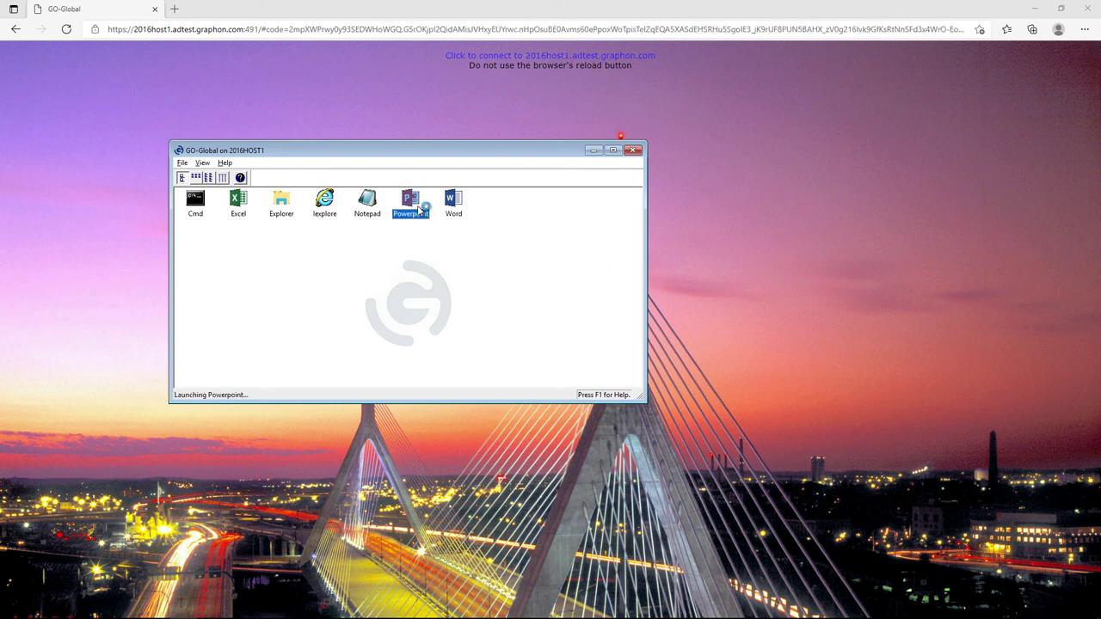